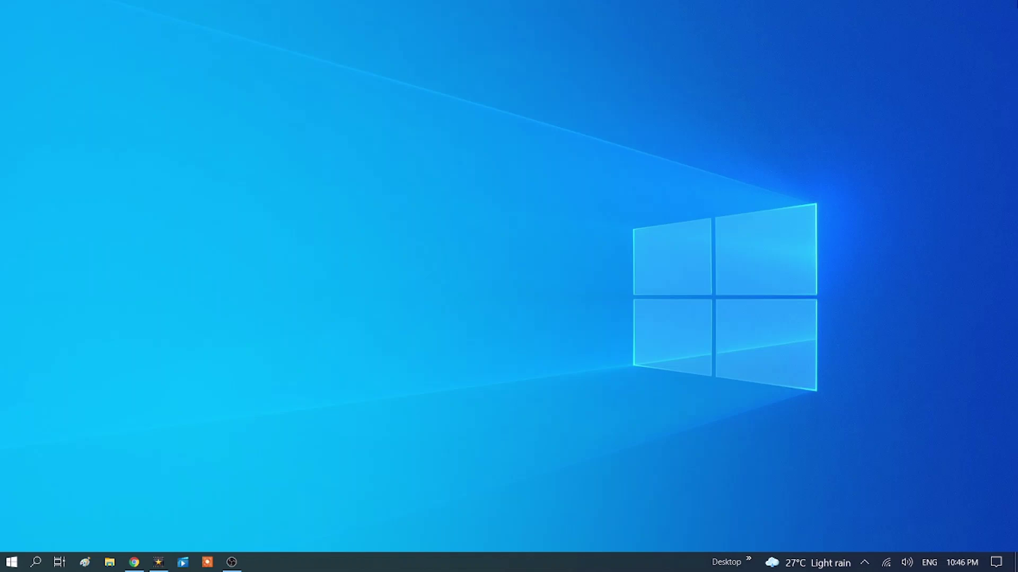
Open the Projecting to this PC page in the Windows System settings
click(13, 564)
mouse_move(19, 509)
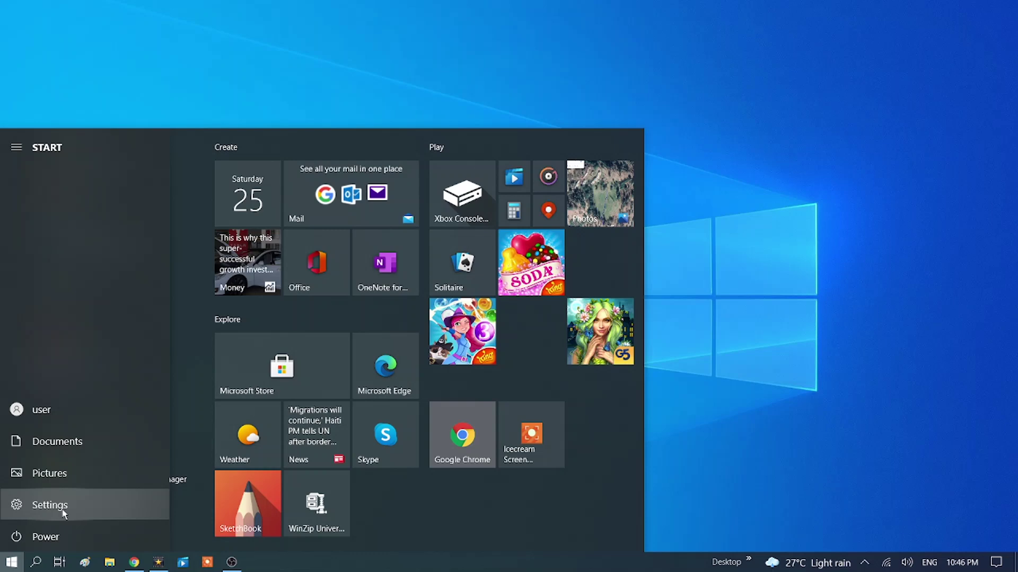
click(21, 506)
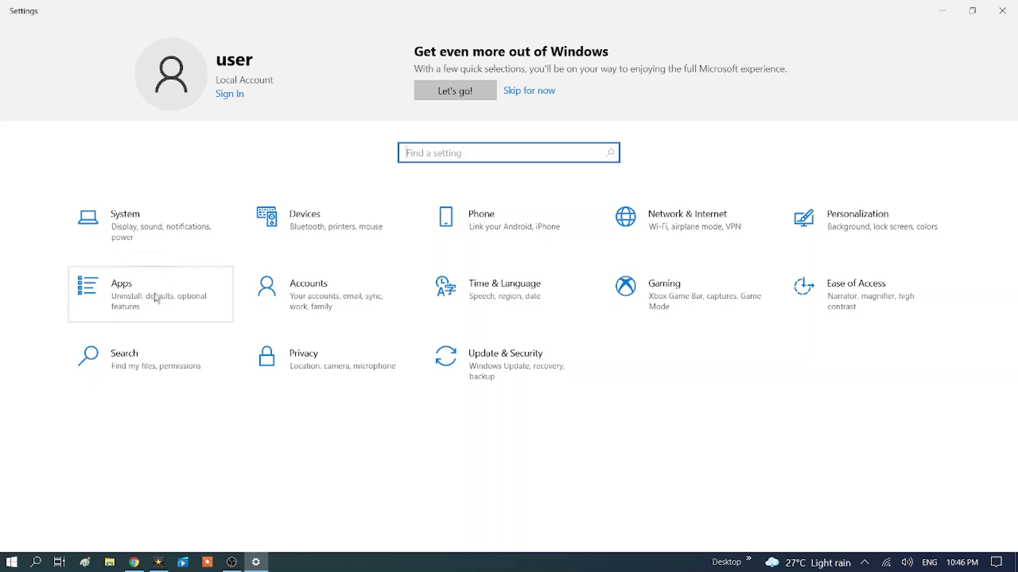
click(125, 227)
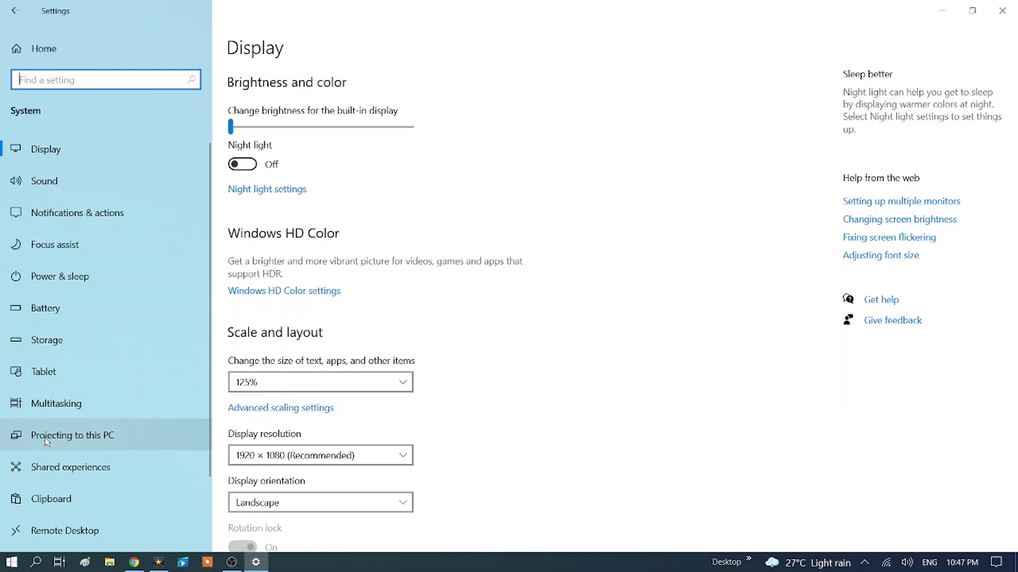
click(63, 436)
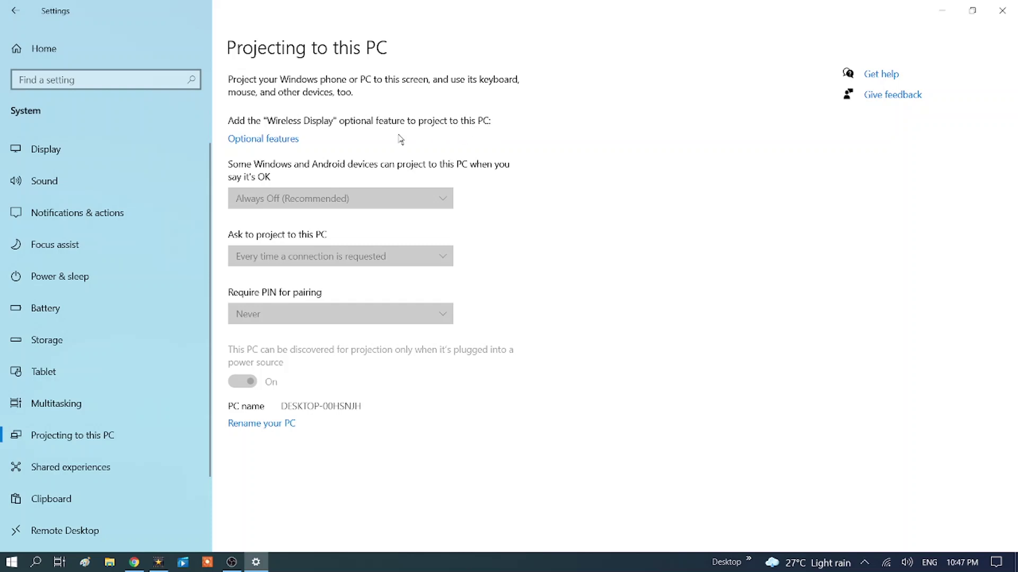
Go to the Windows optional features and start adding a new feature
click(259, 142)
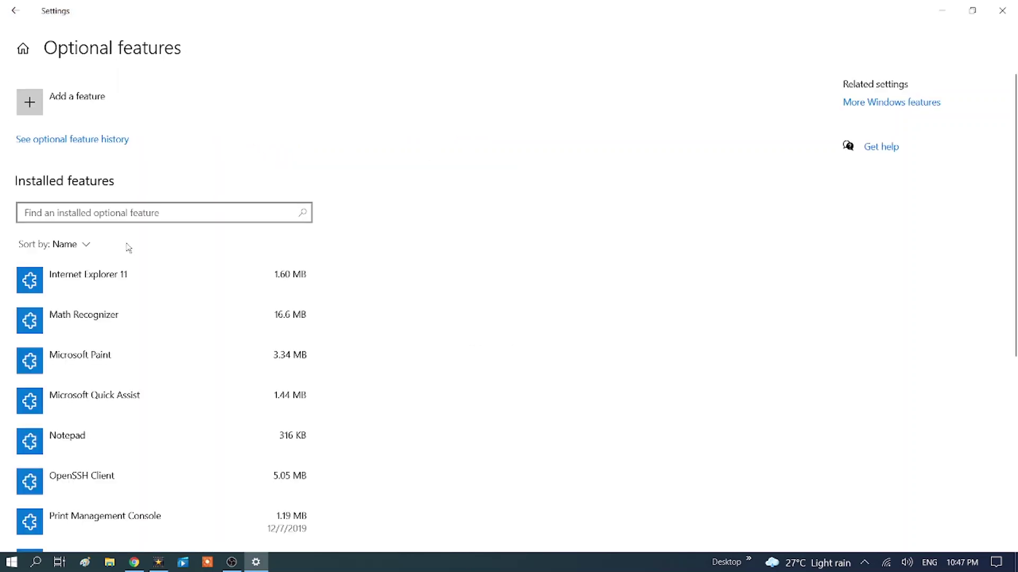
scroll(143, 405, down, 2)
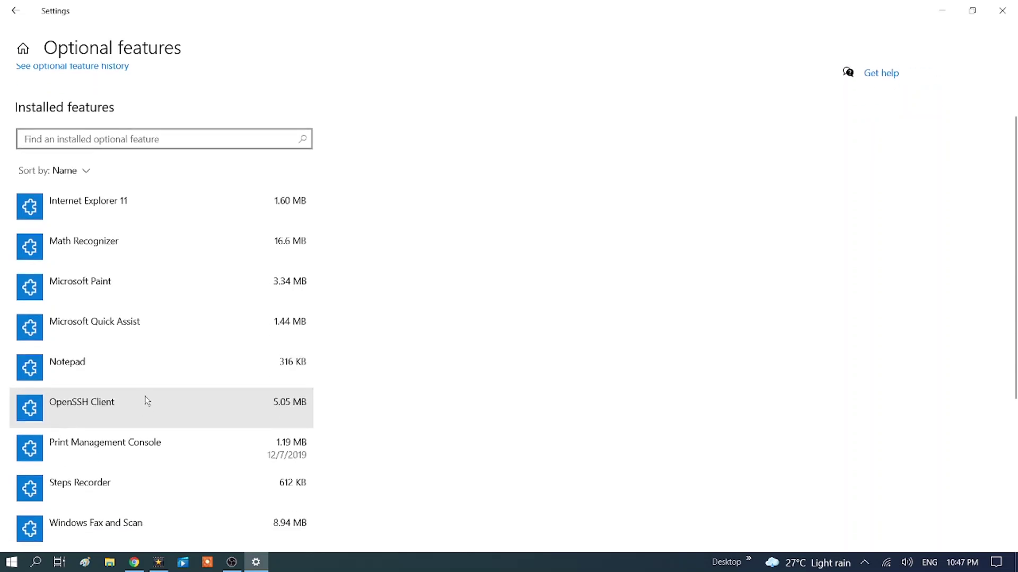
scroll(148, 397, up, 2)
click(105, 215)
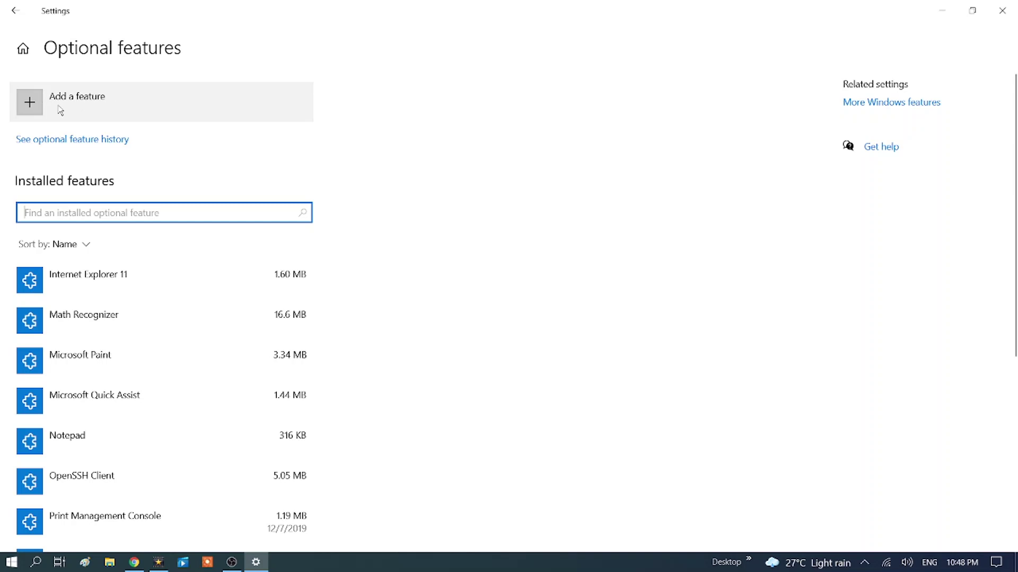
click(101, 108)
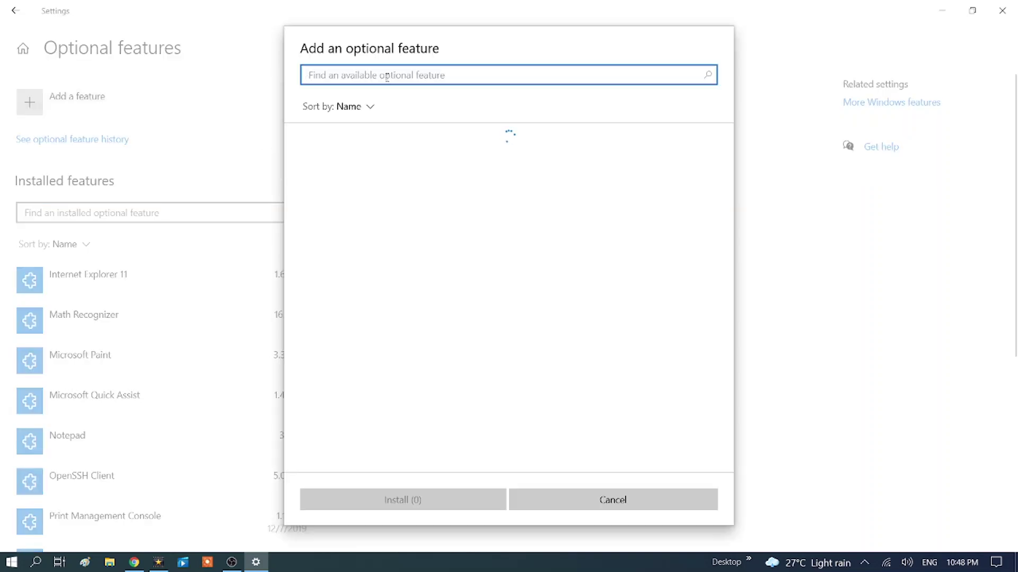
Search the available optional features for "wirele" and install Wireless Display
click(886, 563)
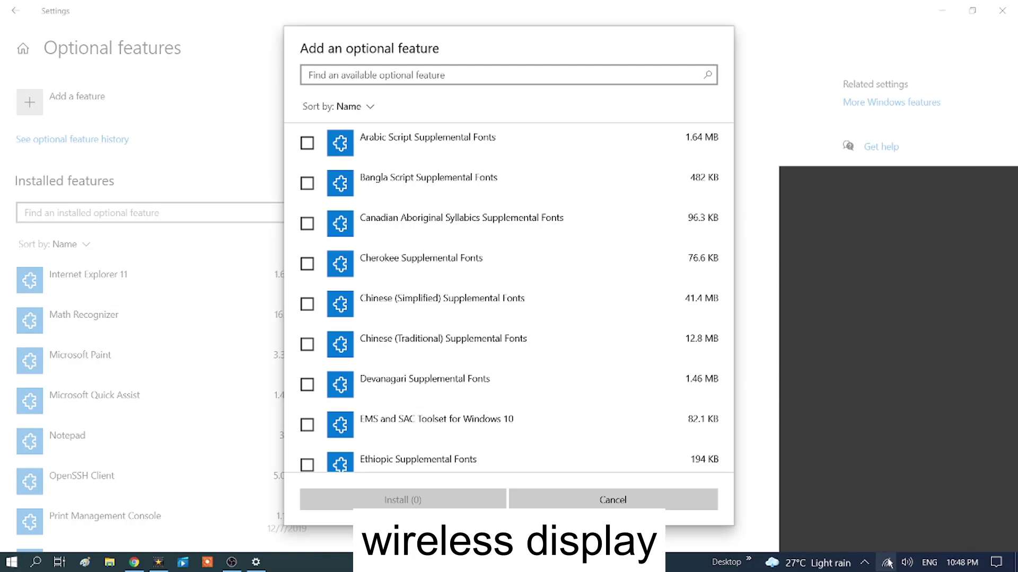
click(430, 74)
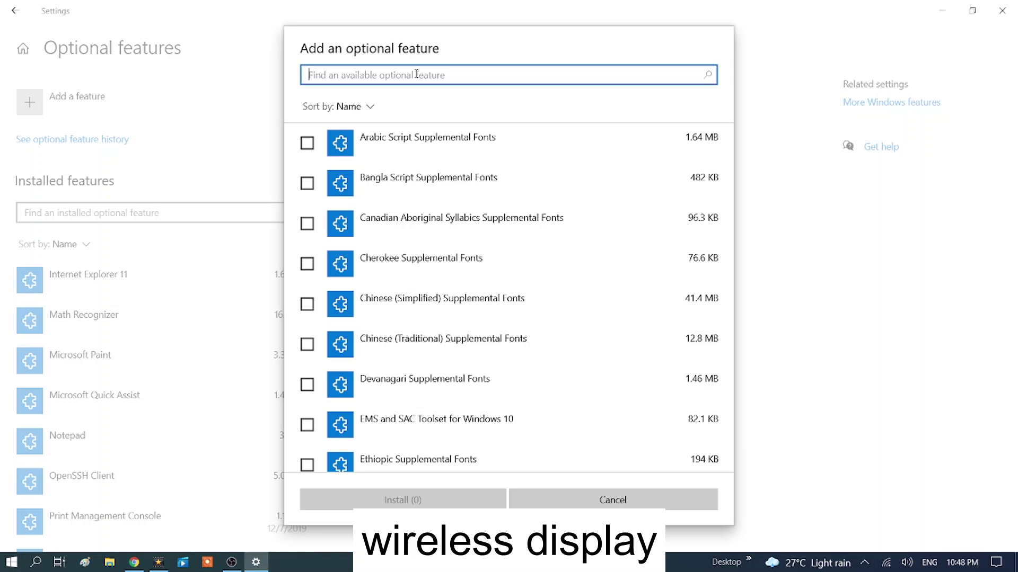
text(w)
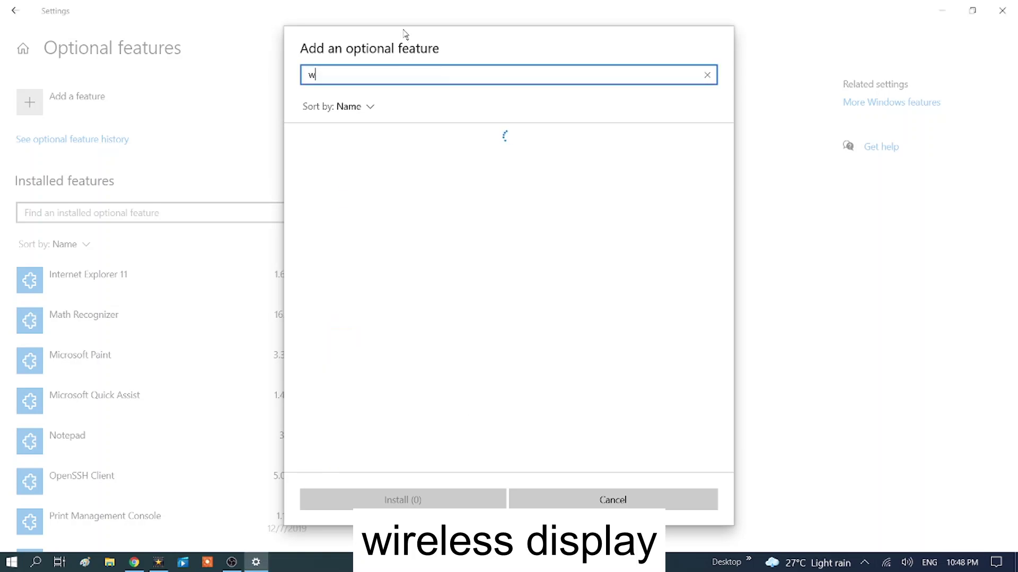
text(ire)
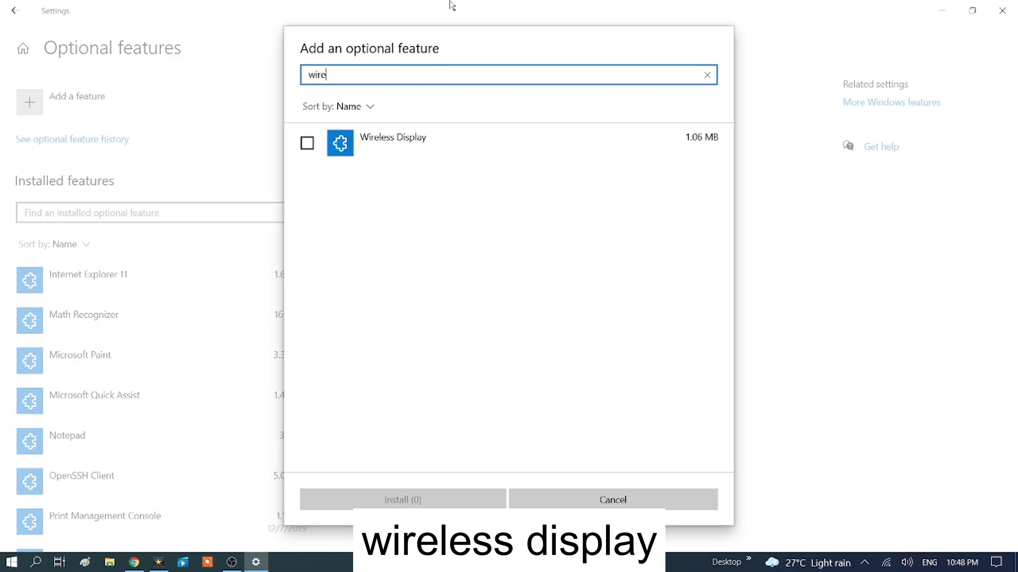
text(le)
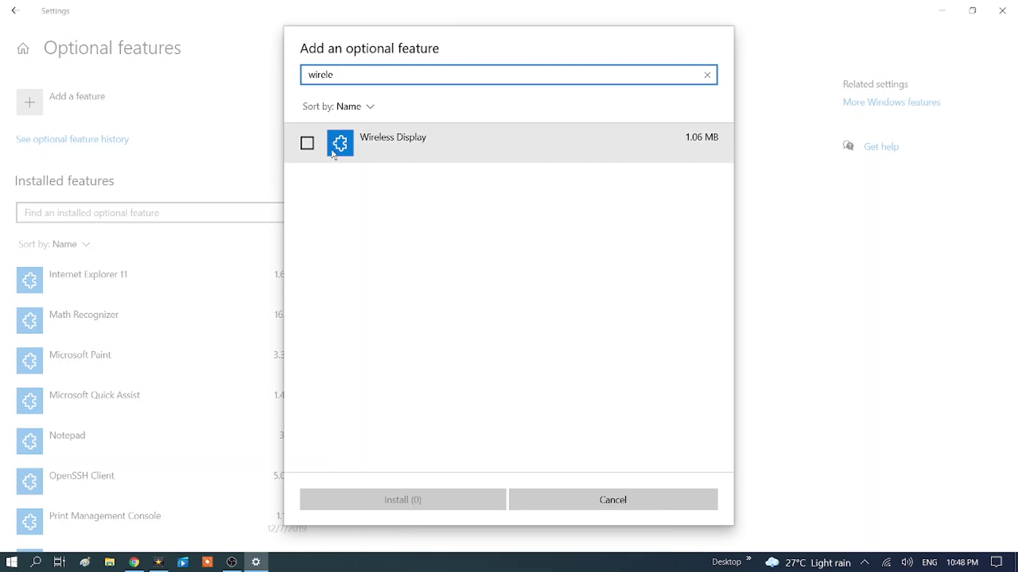
click(308, 144)
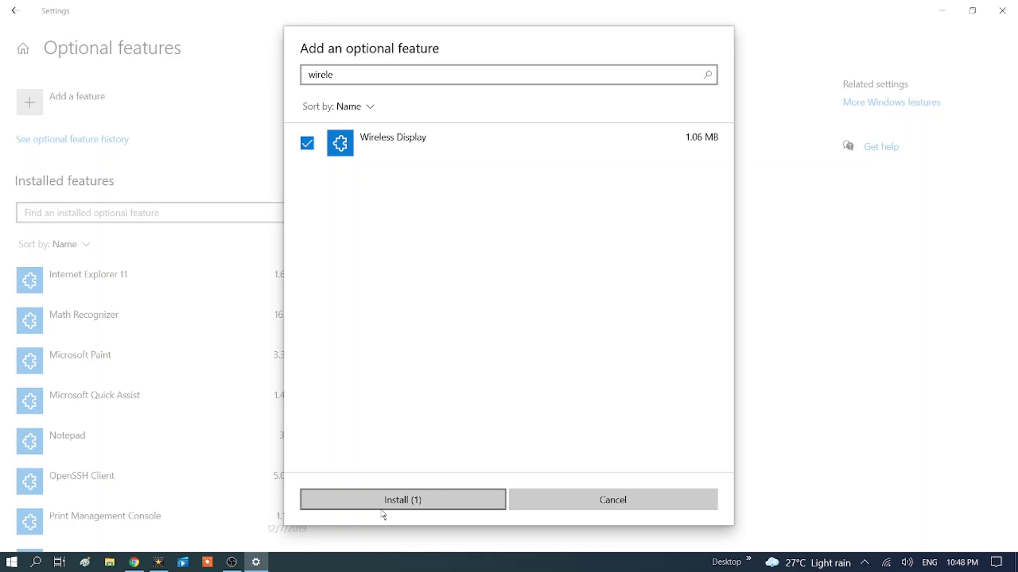
click(405, 500)
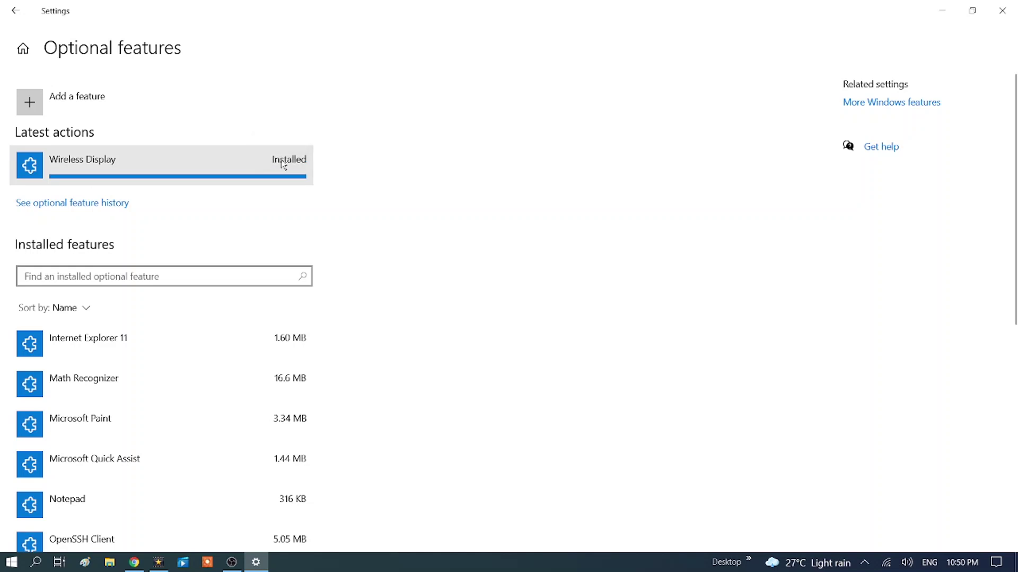
Return to the Projecting to this PC page and switch discovery only when plugged into power off and on again
click(14, 14)
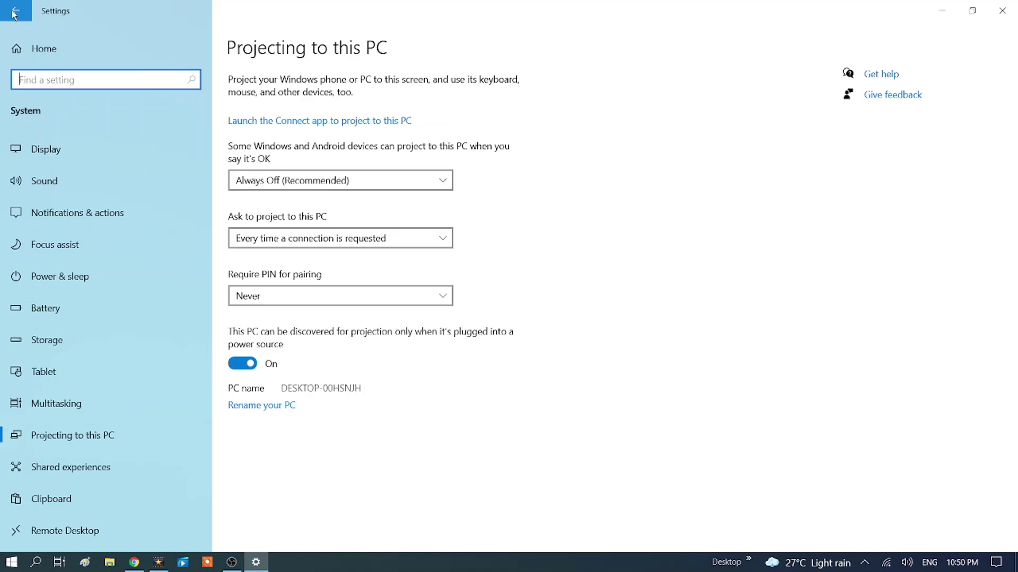
click(92, 444)
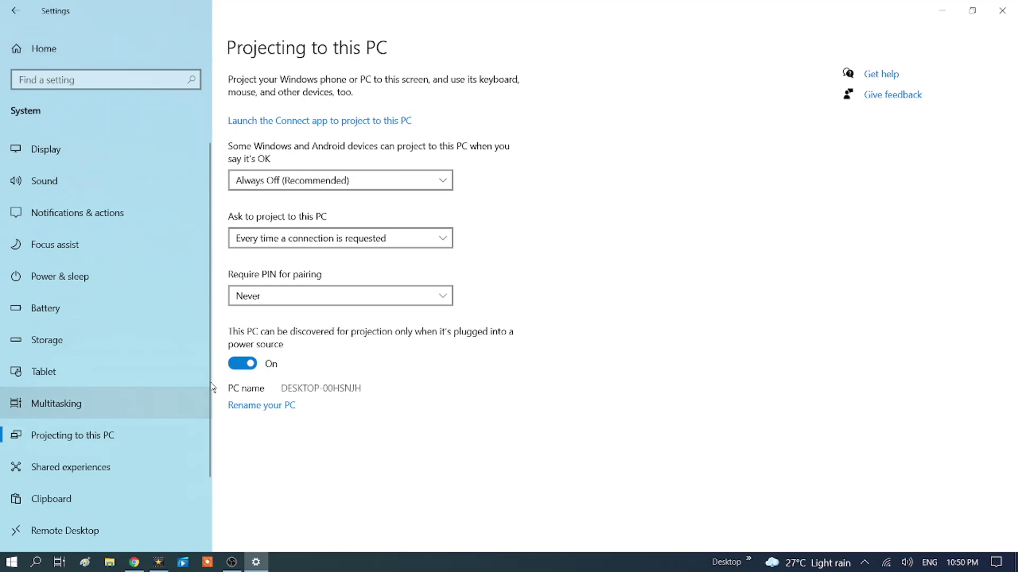
click(247, 364)
click(243, 365)
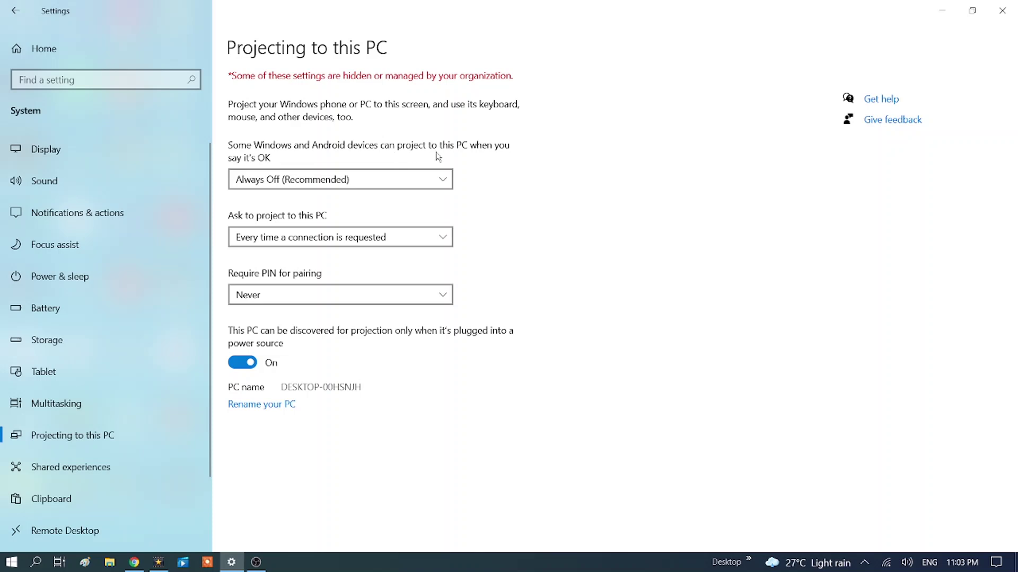
Set projection to Available everywhere, keeping requests at Every time a connection is requested and the pairing PIN at Never, and close Settings
click(445, 181)
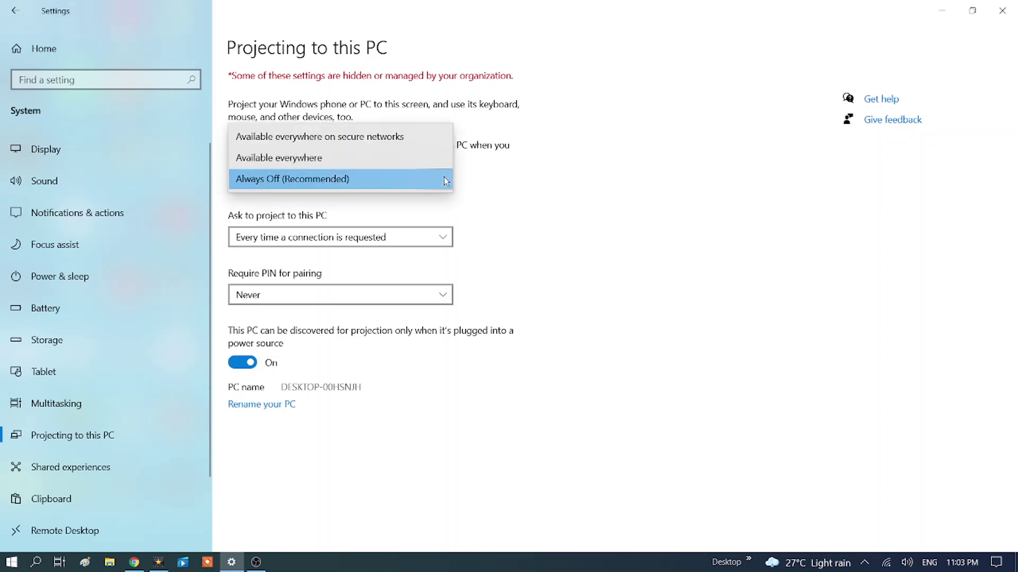
click(297, 159)
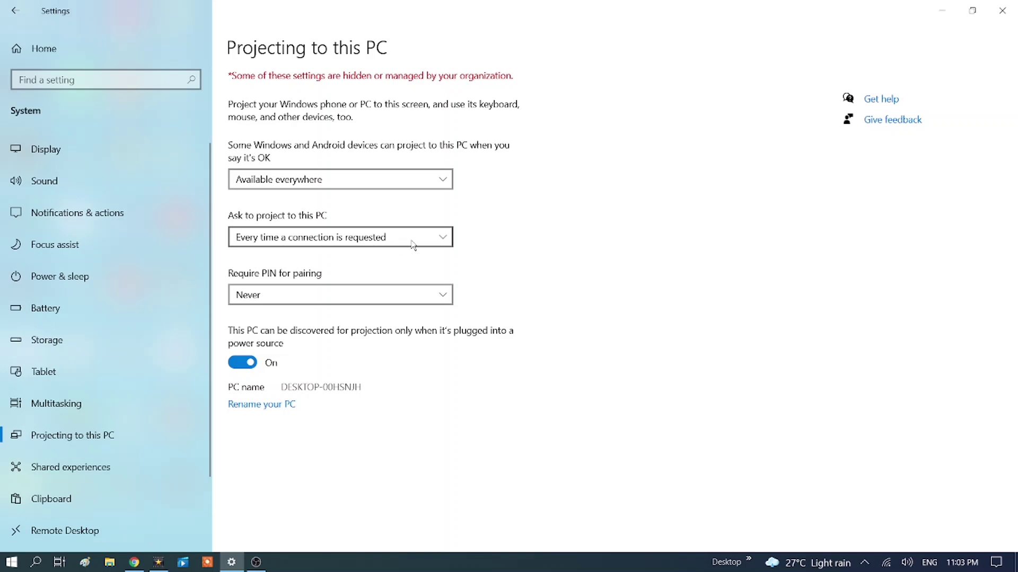
click(441, 241)
click(402, 243)
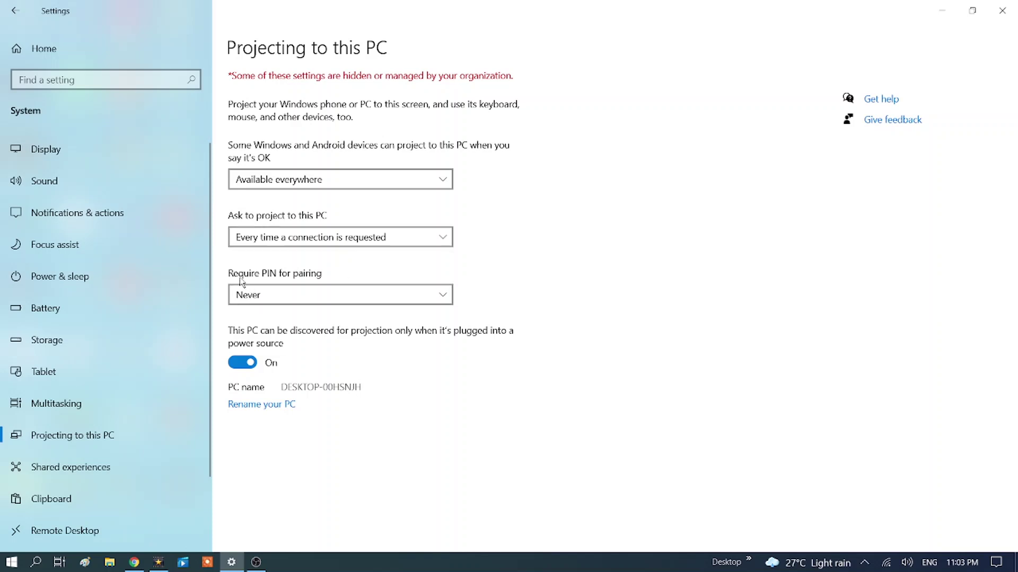
click(442, 294)
click(291, 298)
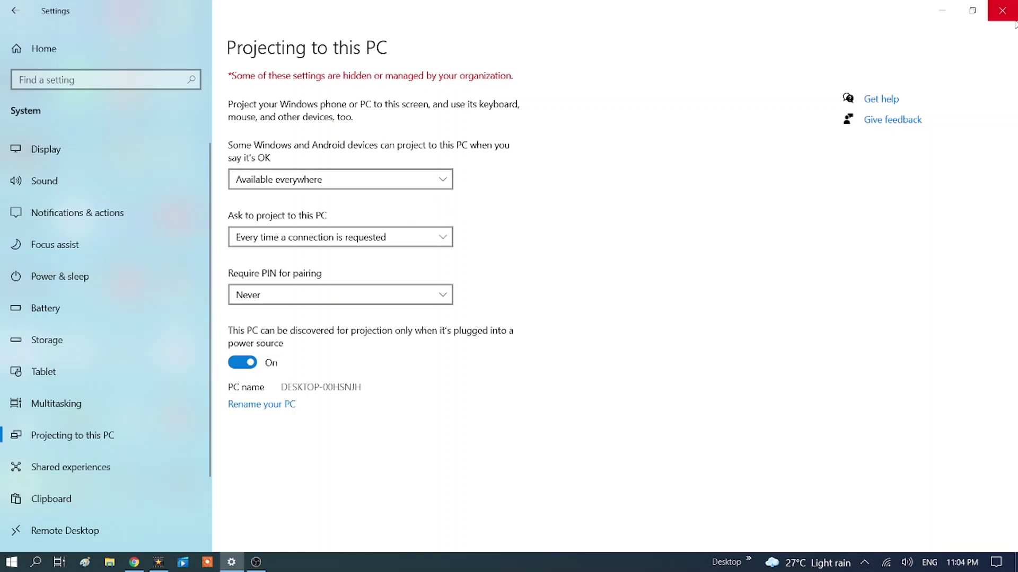
click(1002, 10)
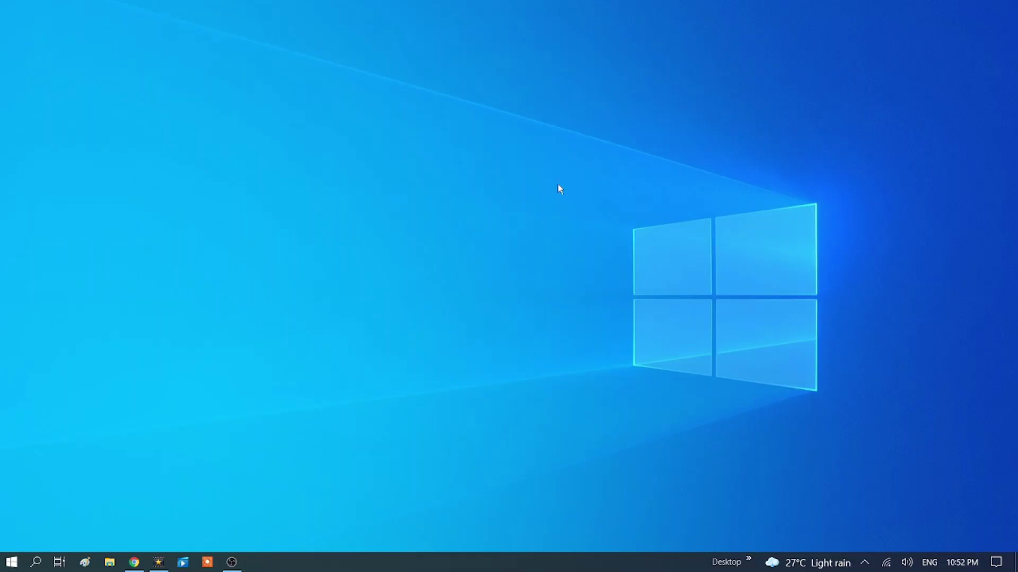
Find the Run app through Windows search and use it to launch gpedit.msc
click(36, 563)
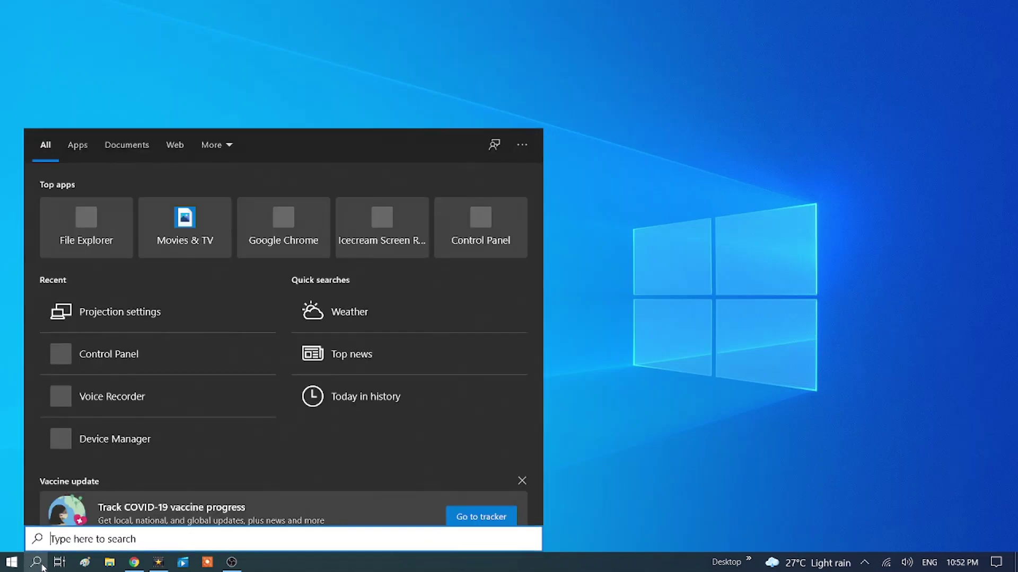
text(run)
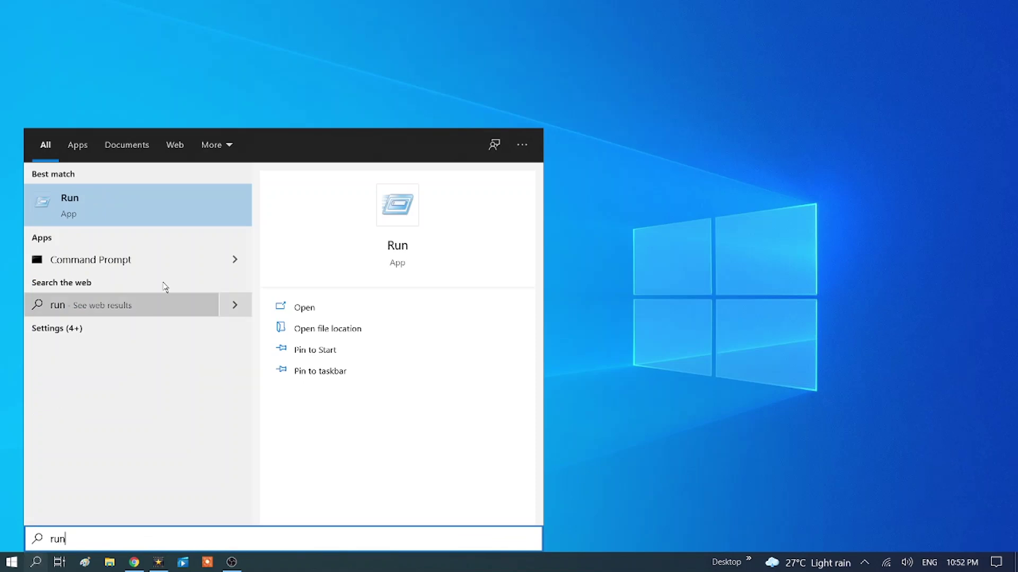
click(134, 202)
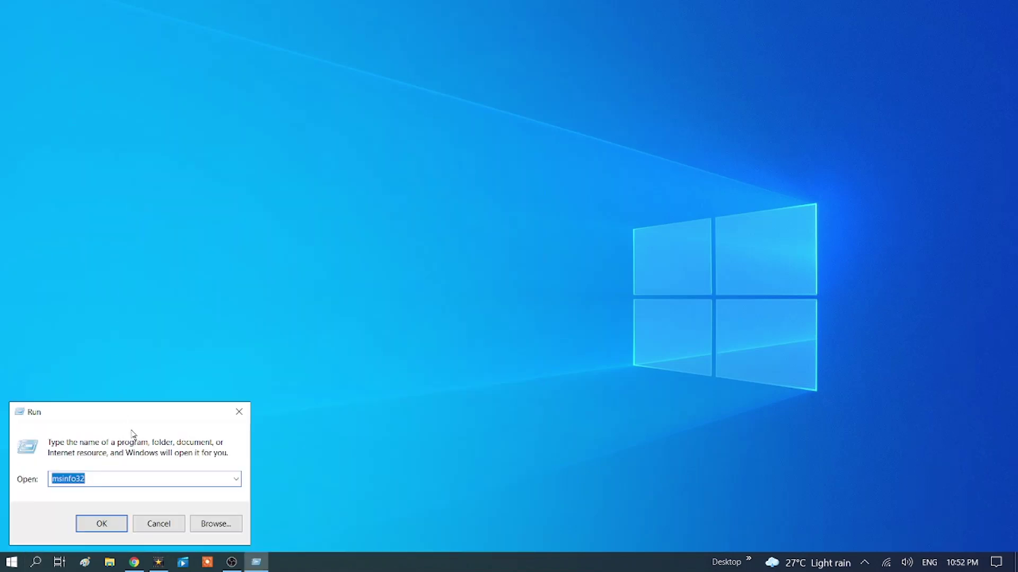
drag(138, 408, 427, 244)
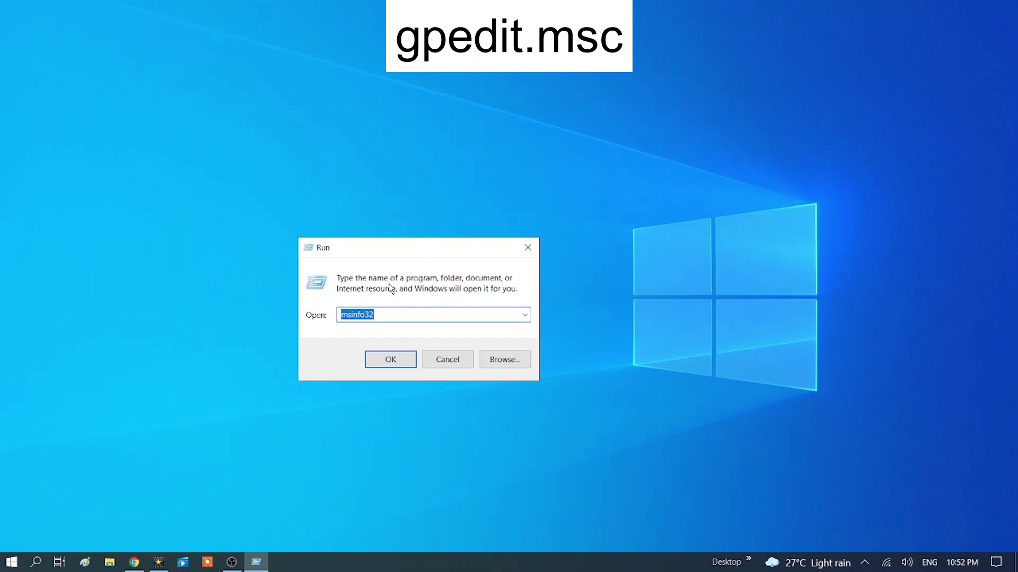
text(g)
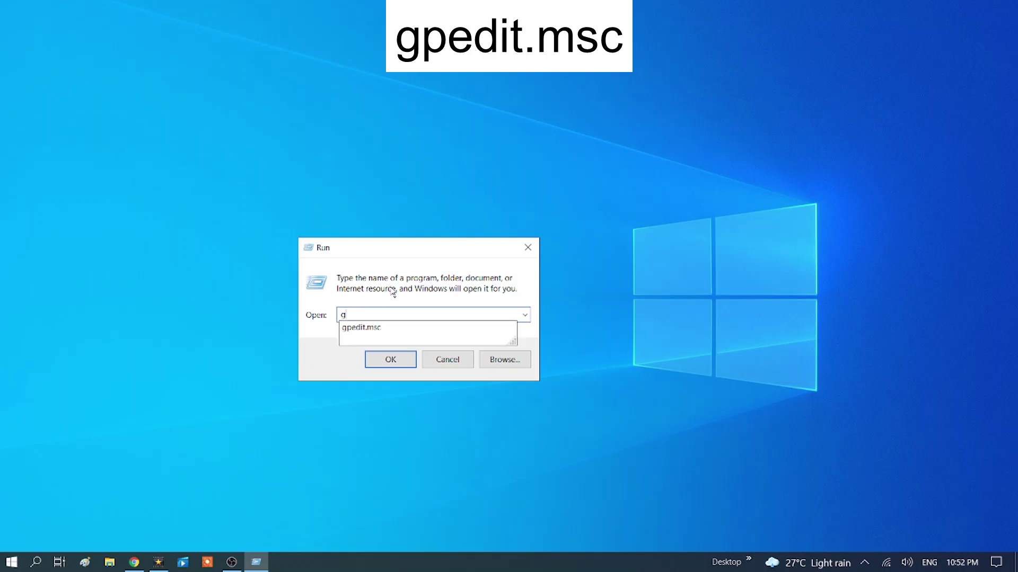
text(pedit.msc)
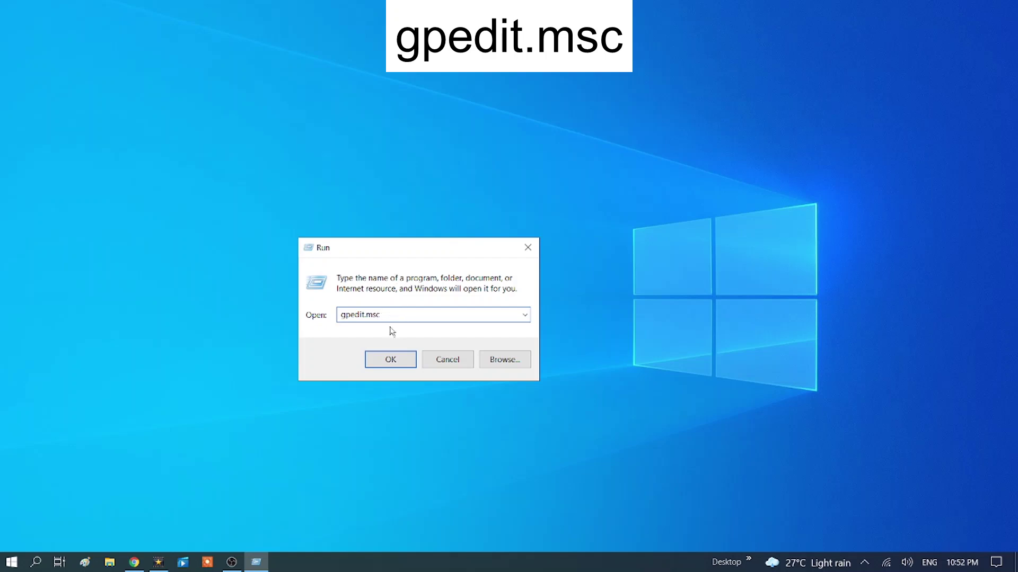
click(398, 363)
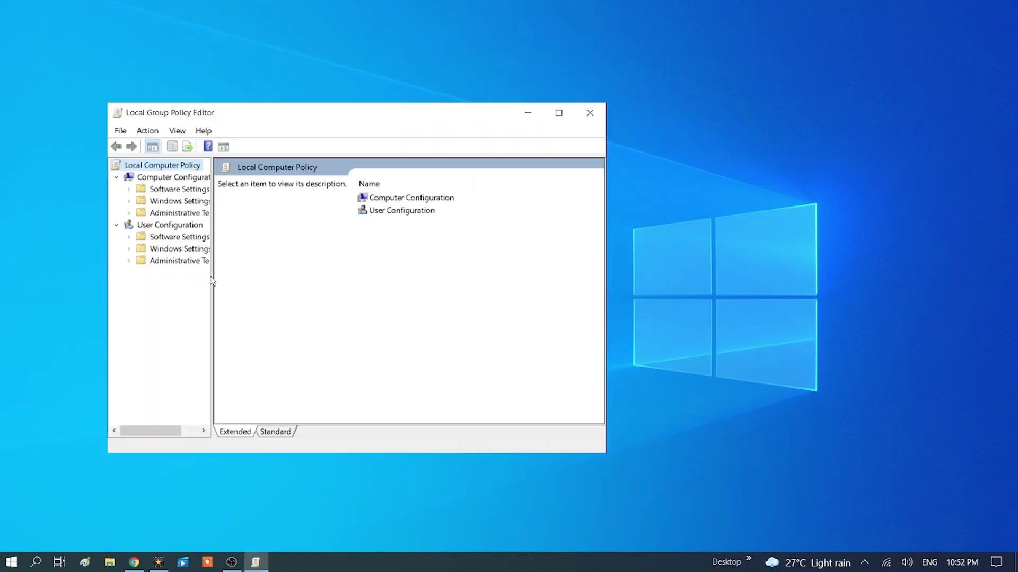
Maximize the policy editor and open the Connect folder under Computer Configuration, Administrative Templates, Windows Components
drag(210, 268, 266, 271)
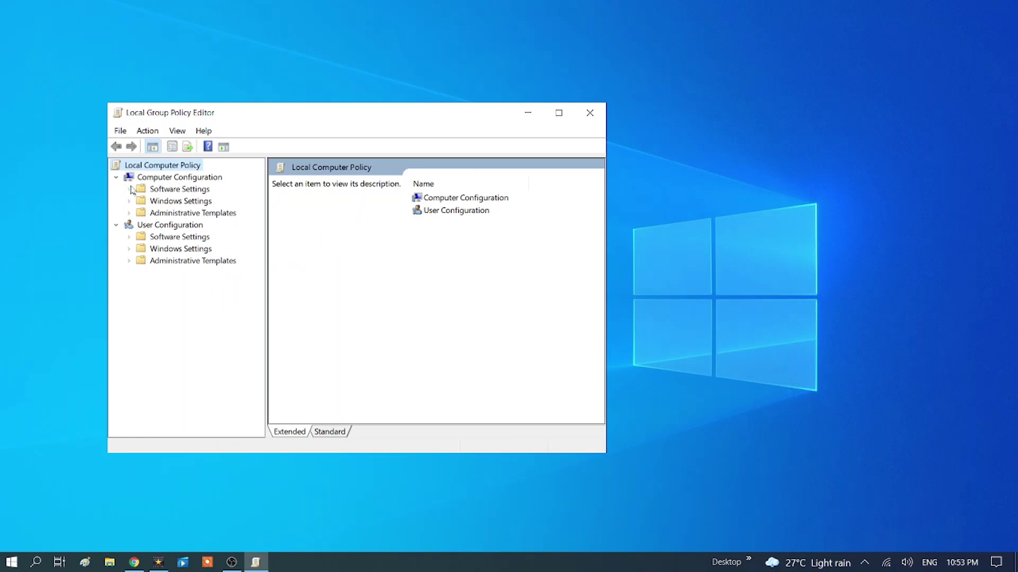
click(116, 178)
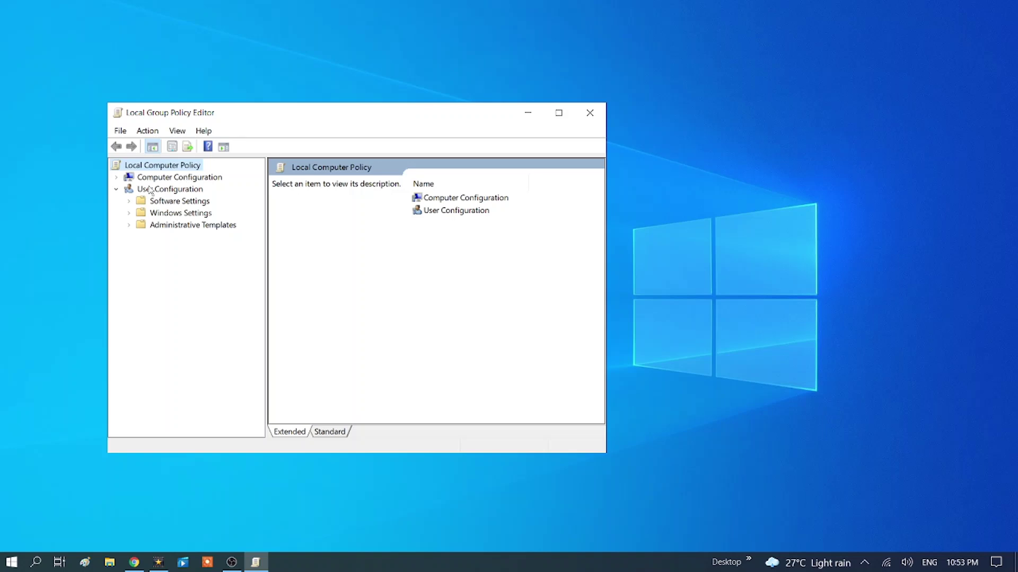
click(559, 118)
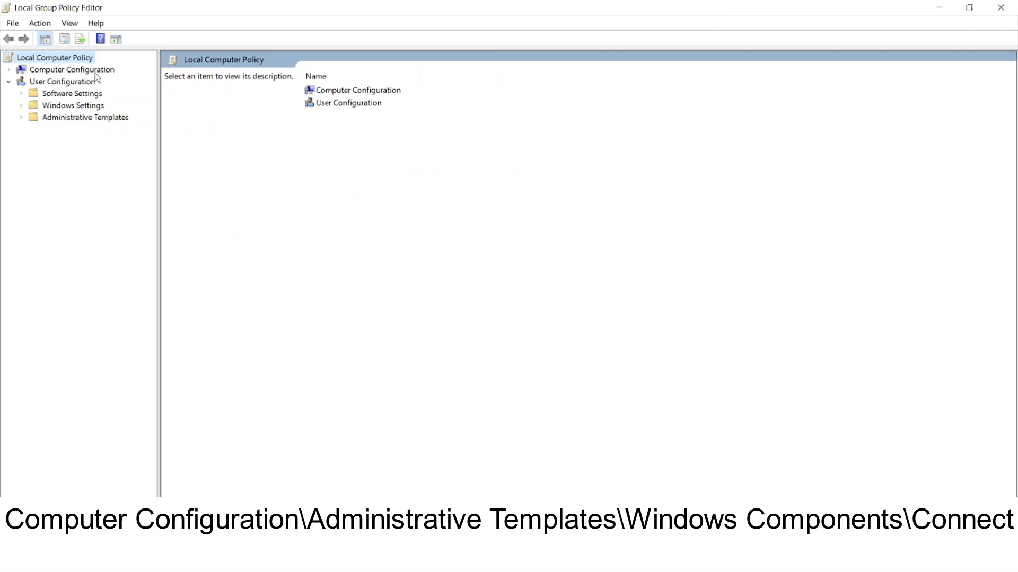
click(11, 70)
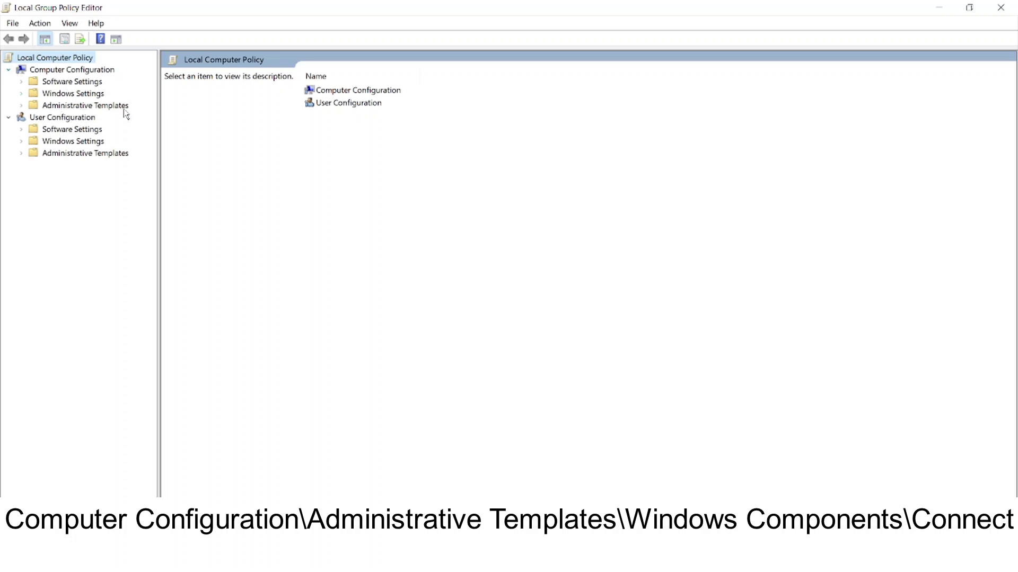
double_click(80, 106)
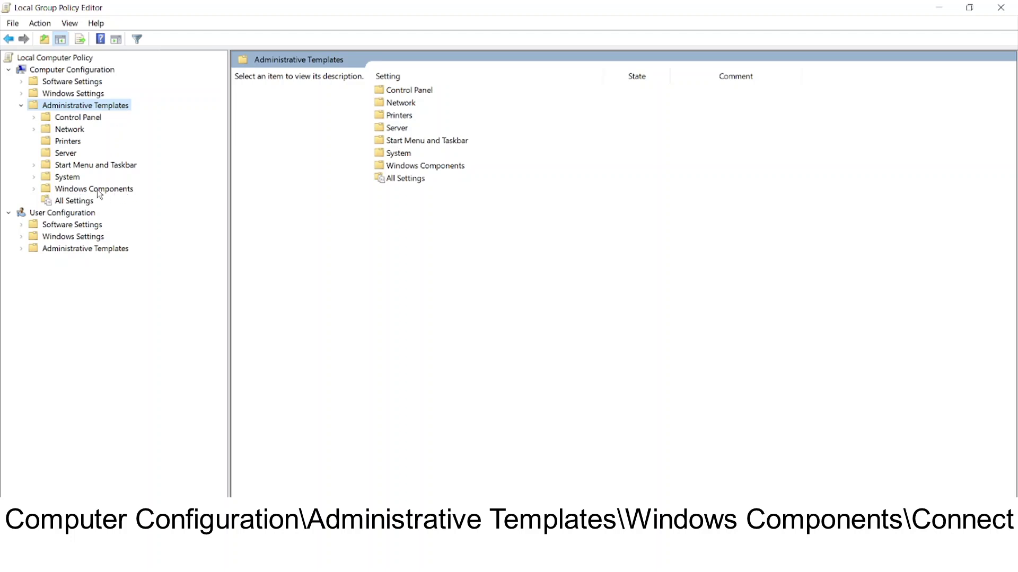
click(35, 190)
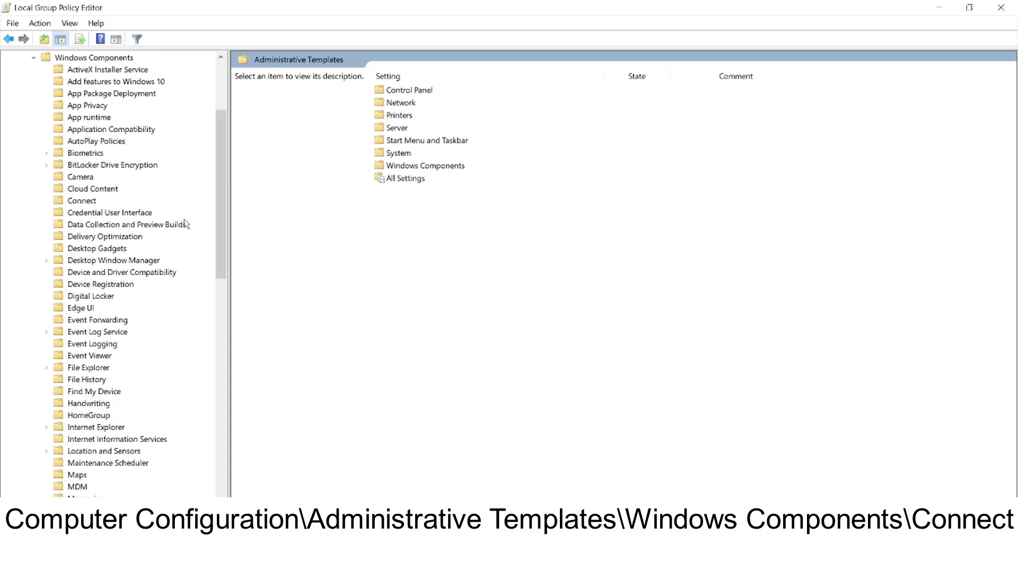
click(80, 202)
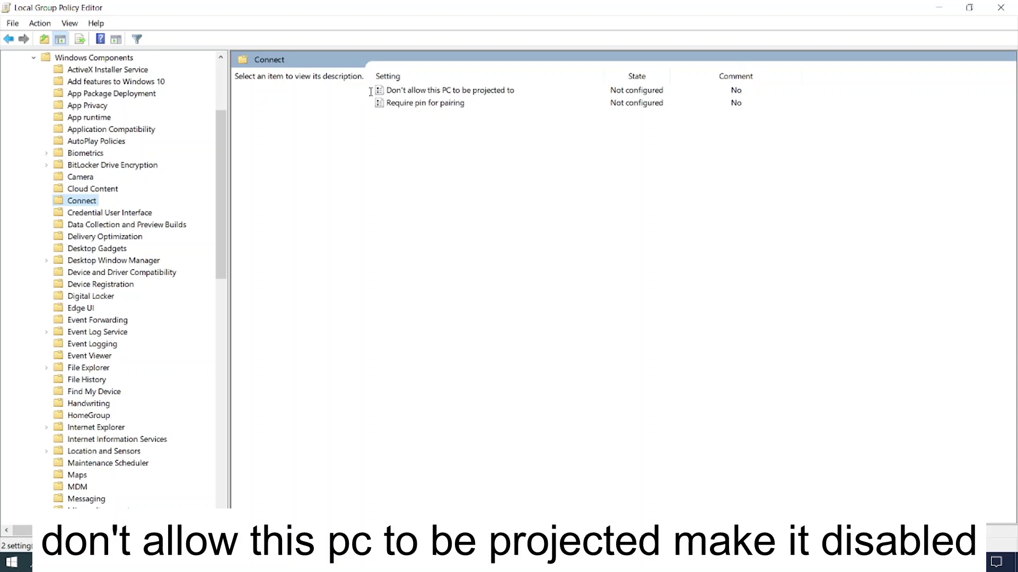
Set the "Don't allow this PC to be projected to" policy to Disabled, apply it, and close the policy editor
click(446, 95)
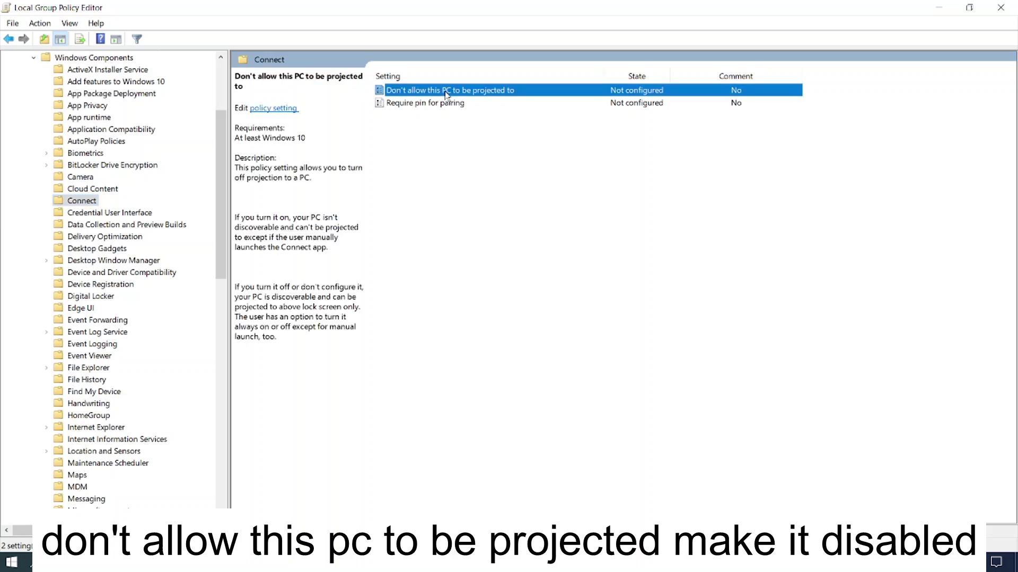
double_click(446, 94)
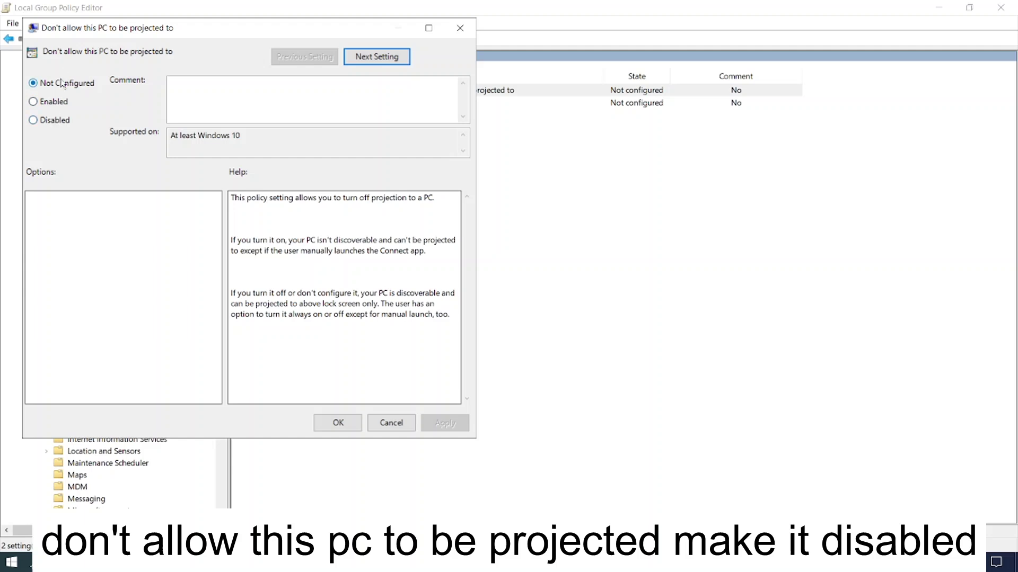
click(35, 121)
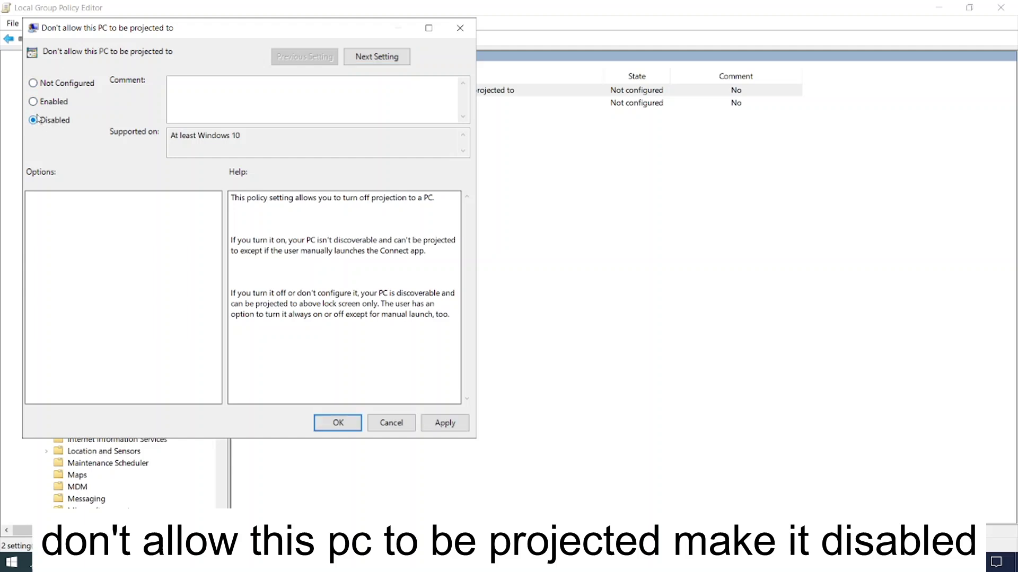
click(446, 424)
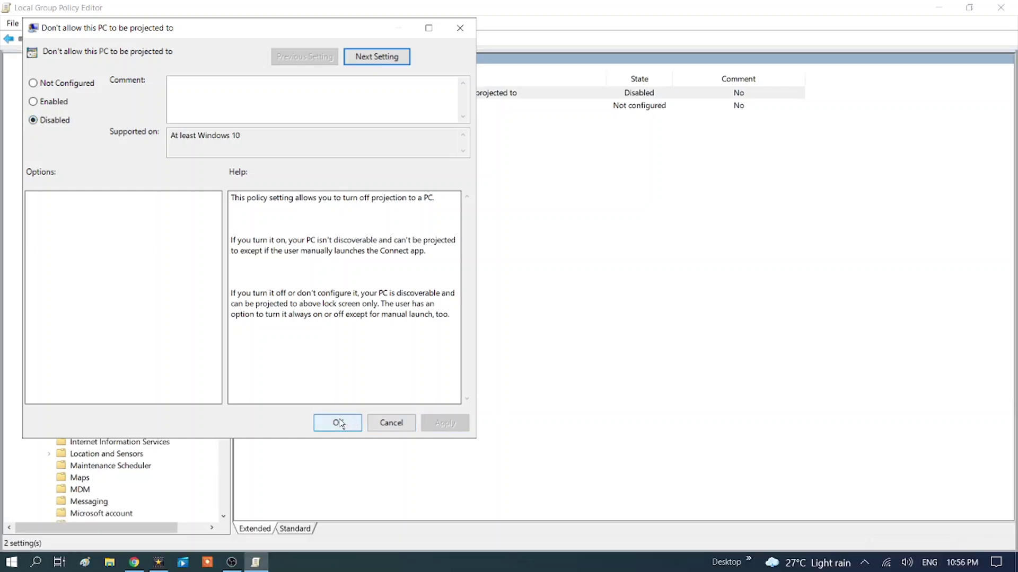
click(339, 422)
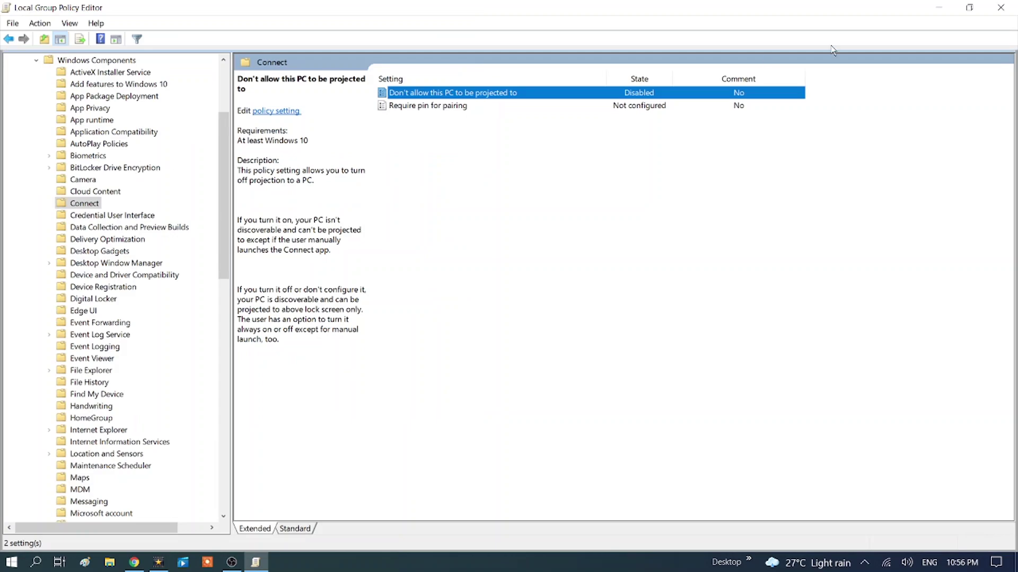
click(1000, 8)
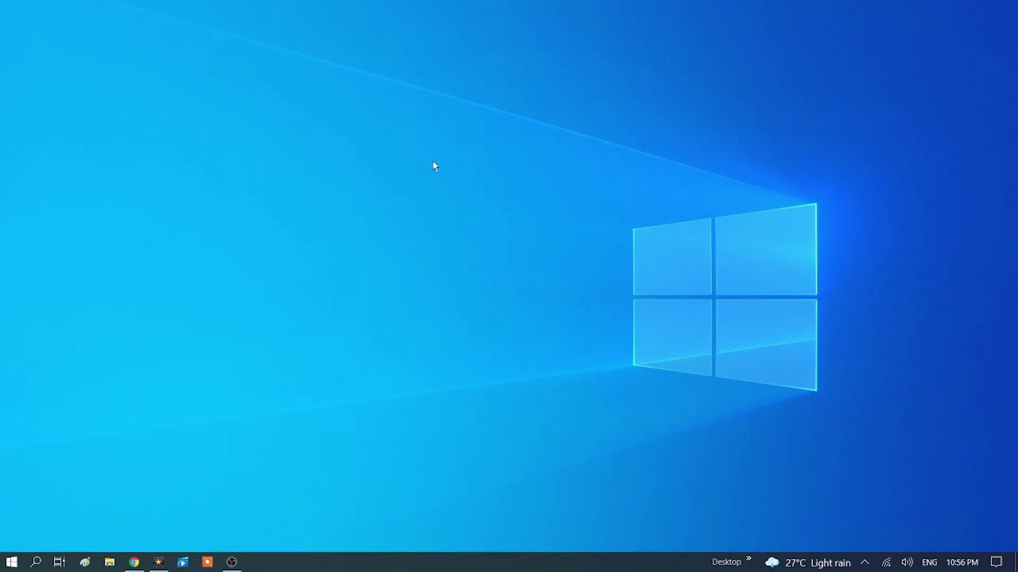